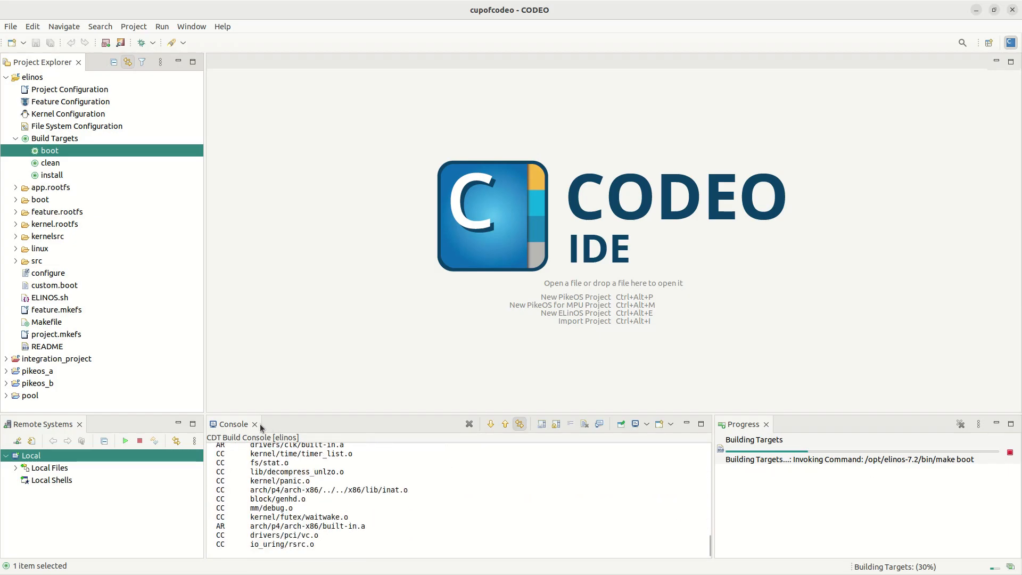
pyautogui.click(75, 360)
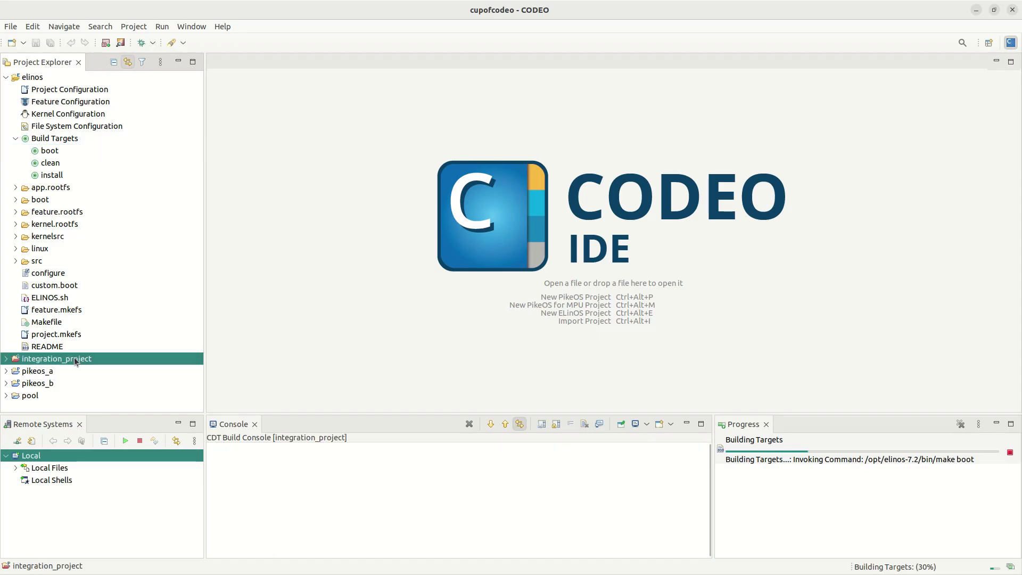
pyautogui.click(45, 372)
pyautogui.click(38, 386)
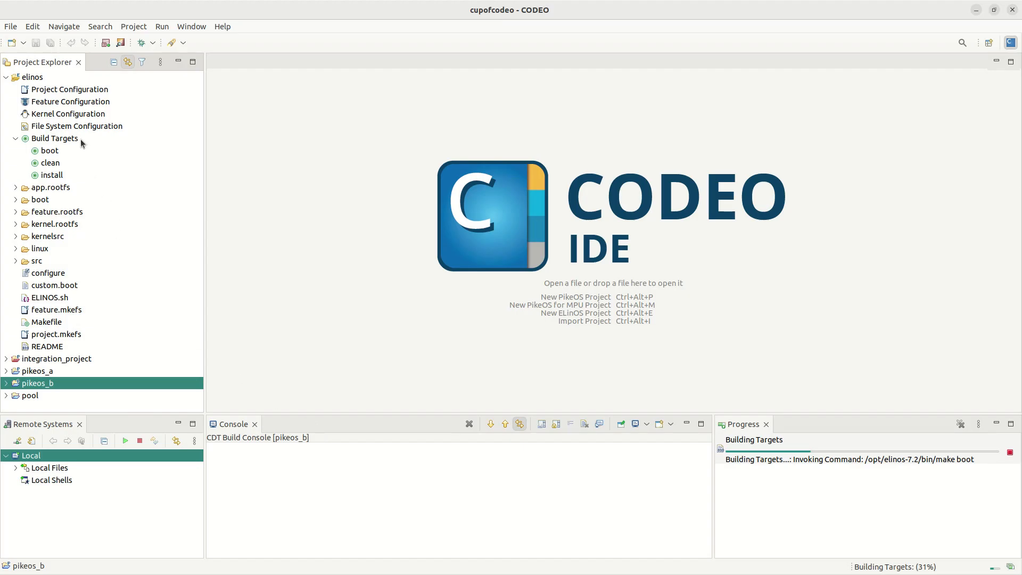
pyautogui.click(46, 77)
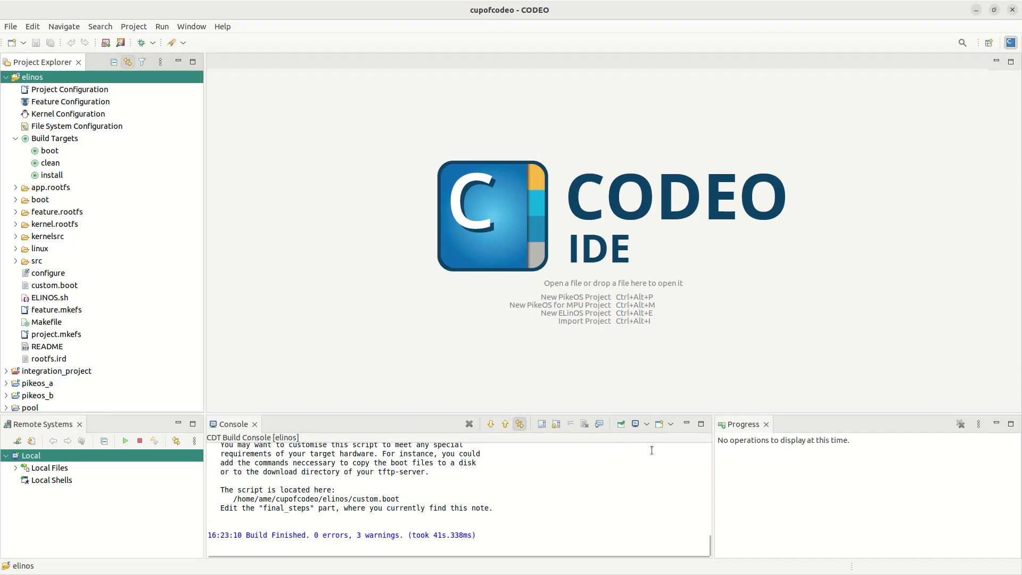
# Step: Switch the Console view from the elinos build console to the CDT Global Build Console
pyautogui.click(646, 424)
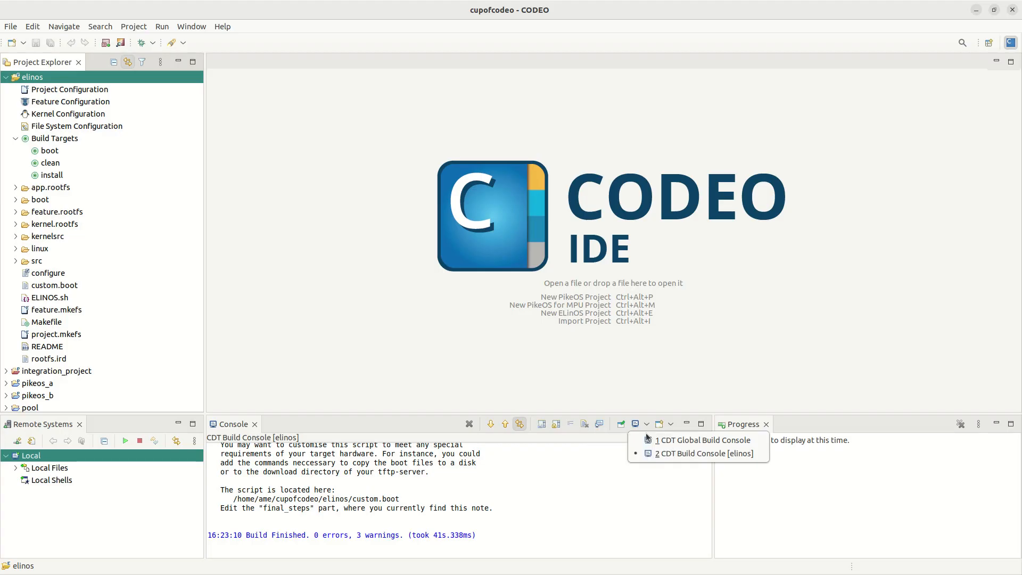
pyautogui.click(688, 442)
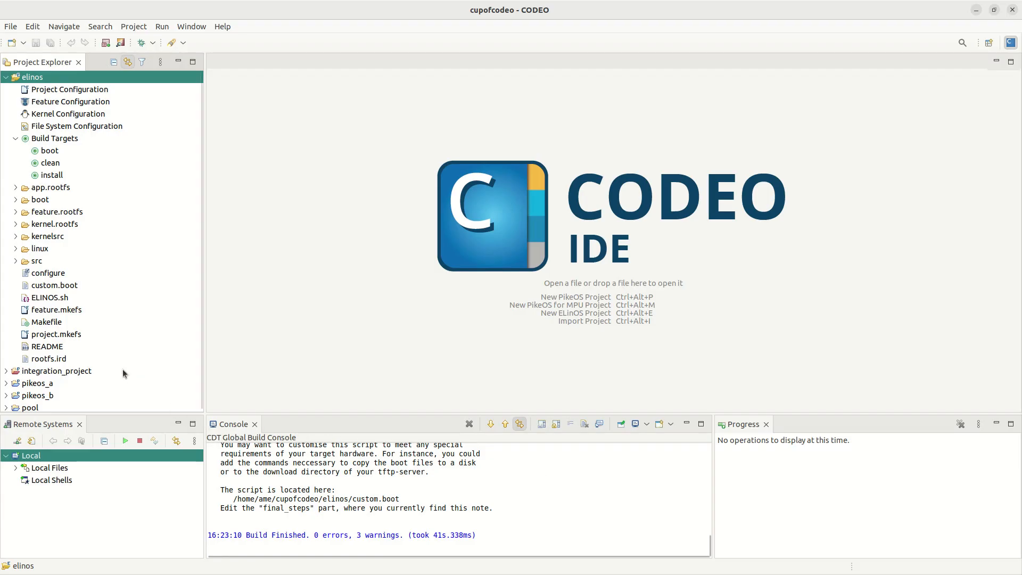
pyautogui.click(44, 371)
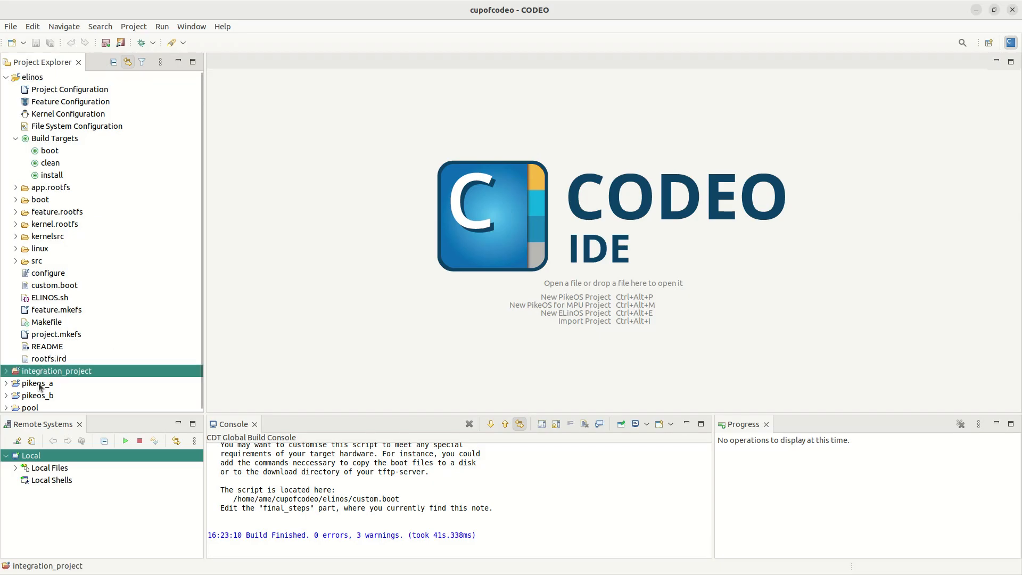
pyautogui.click(39, 386)
pyautogui.click(40, 398)
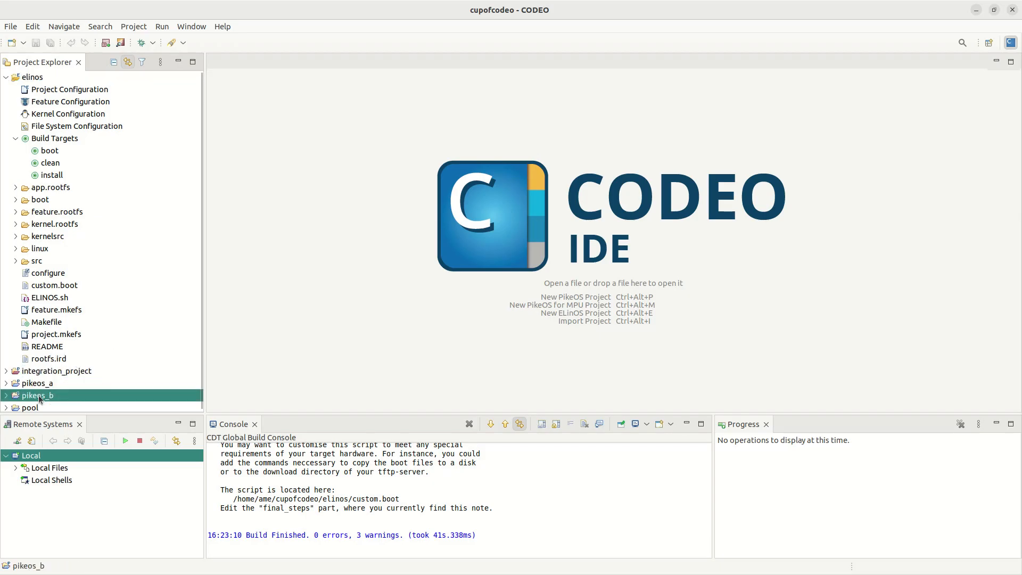
pyautogui.click(40, 81)
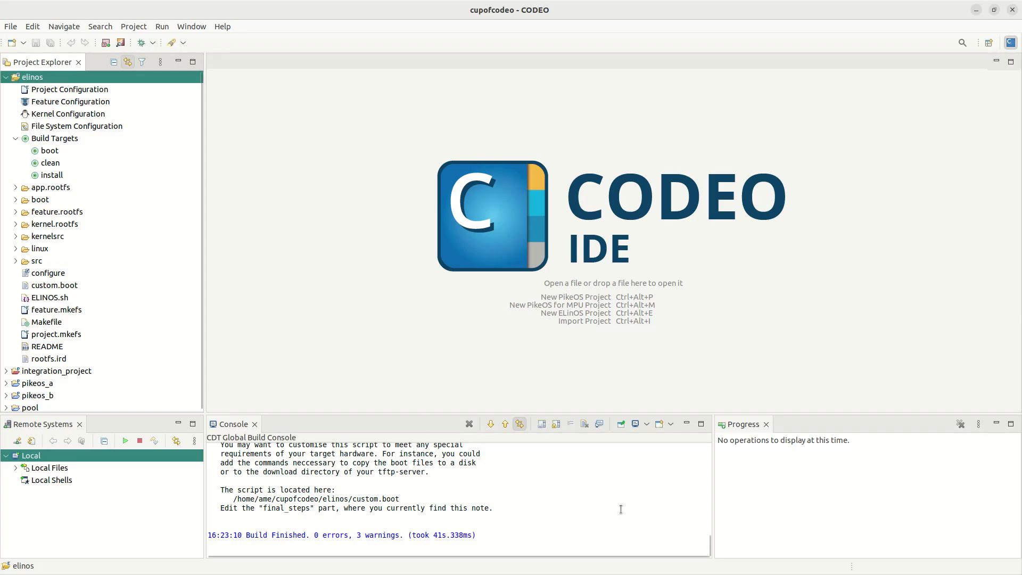
pyautogui.moveTo(709, 549); pyautogui.dragTo(710, 433)
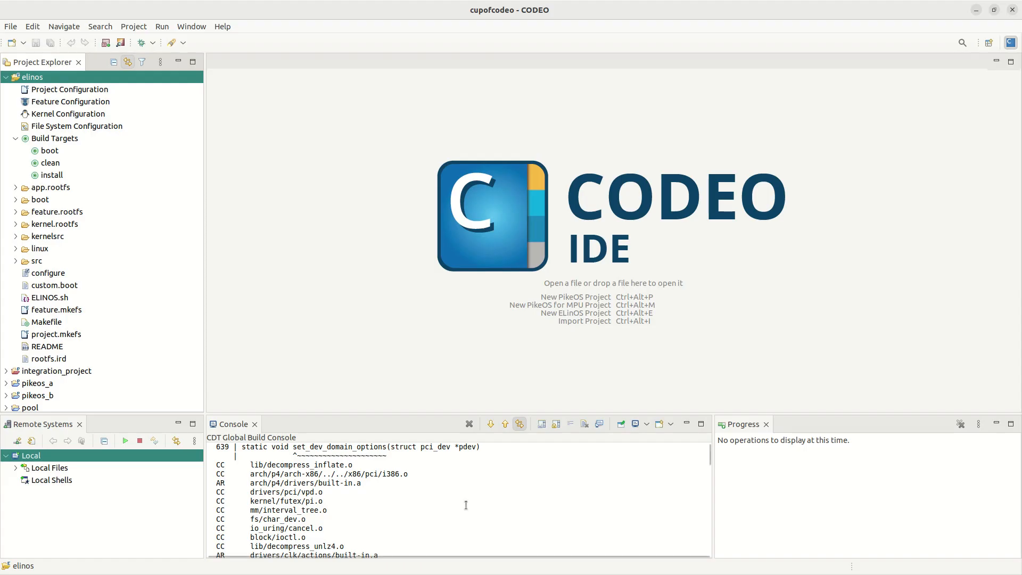
# Step: Set the C/C++ Build Console output limit to 200 lines in Preferences and save
pyautogui.click(190, 27)
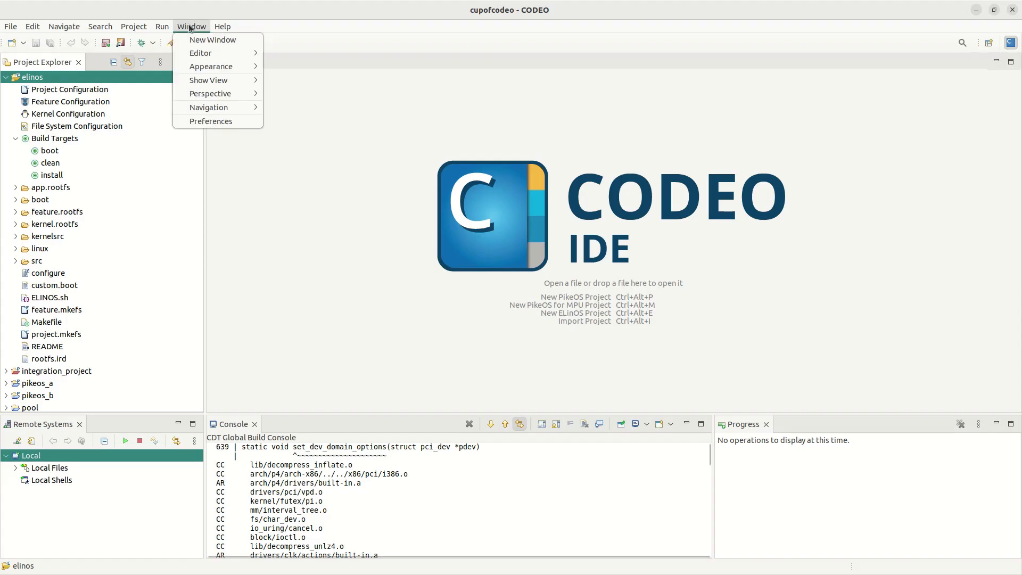
pyautogui.click(220, 123)
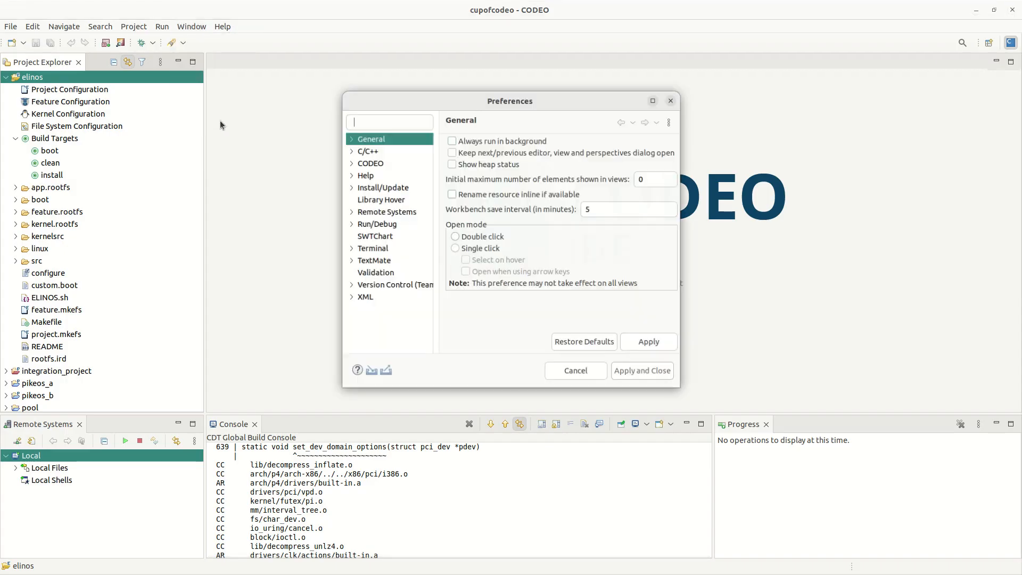
pyautogui.click(351, 150)
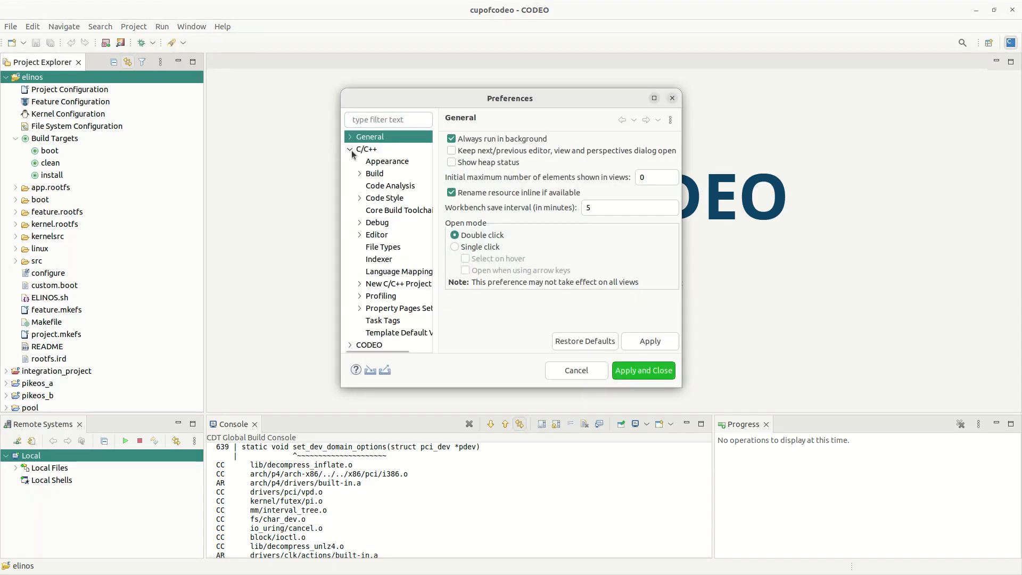
pyautogui.click(359, 174)
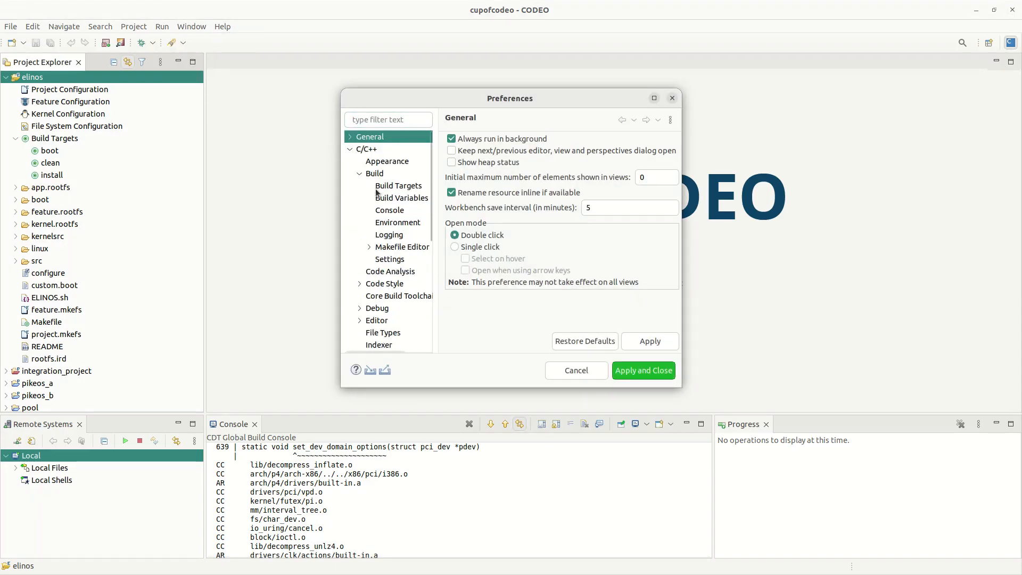
pyautogui.click(399, 211)
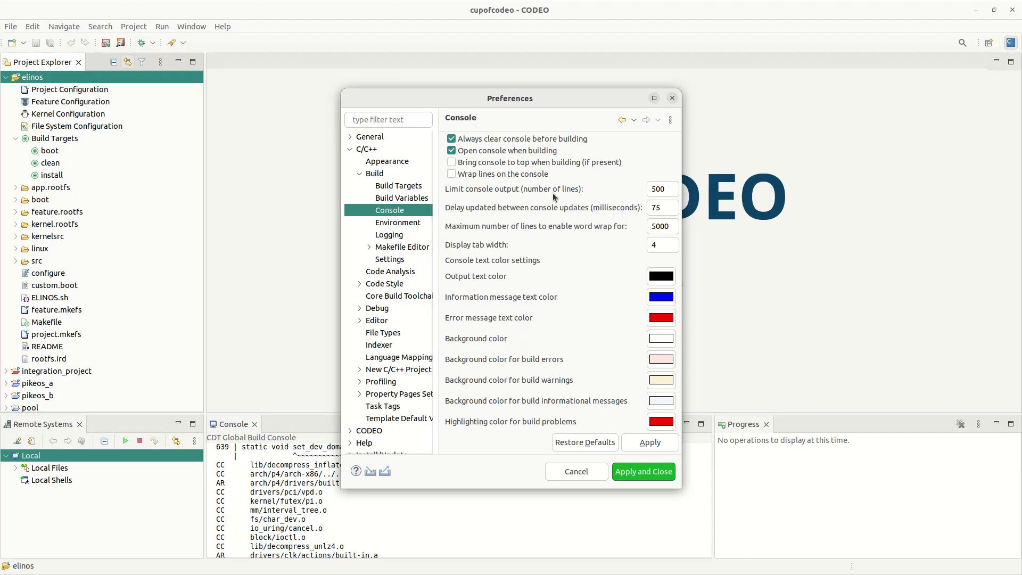
pyautogui.doubleClick(651, 185)
pyautogui.write('2000')
pyautogui.click(645, 471)
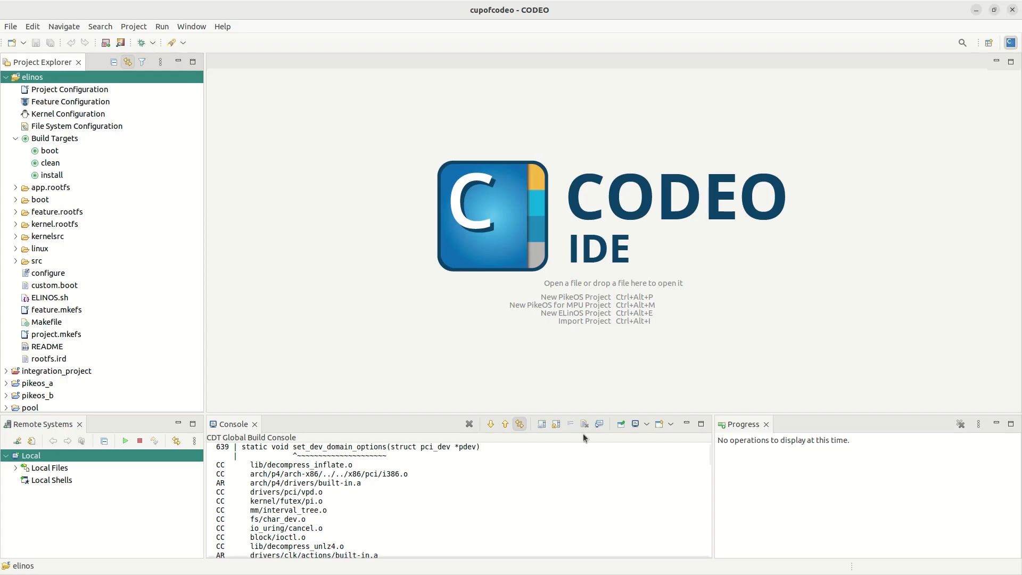
# Step: Collapse elinos and open integration_project's Project Configuration from Project Explorer
pyautogui.click(6, 78)
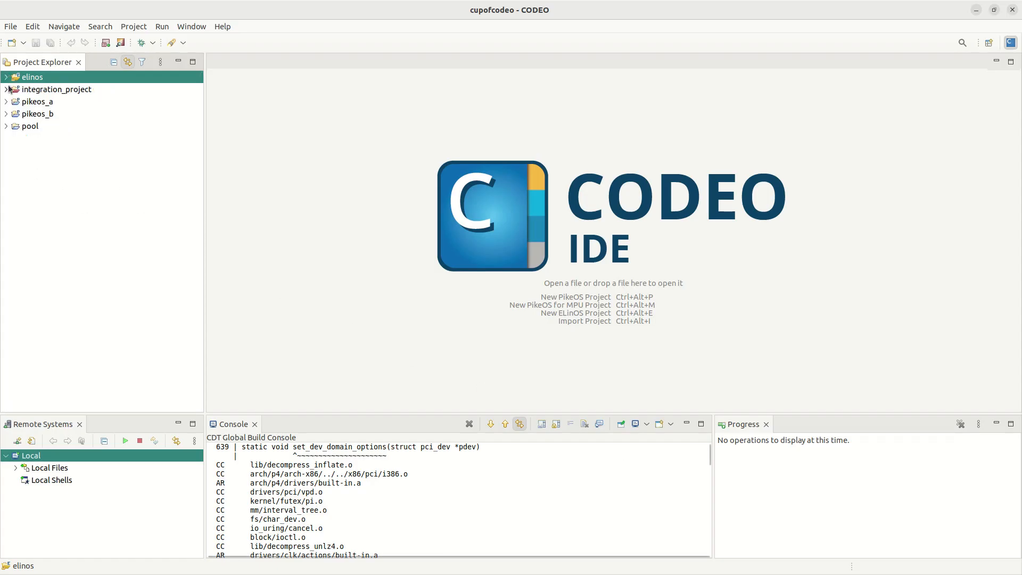
pyautogui.click(5, 89)
pyautogui.click(48, 101)
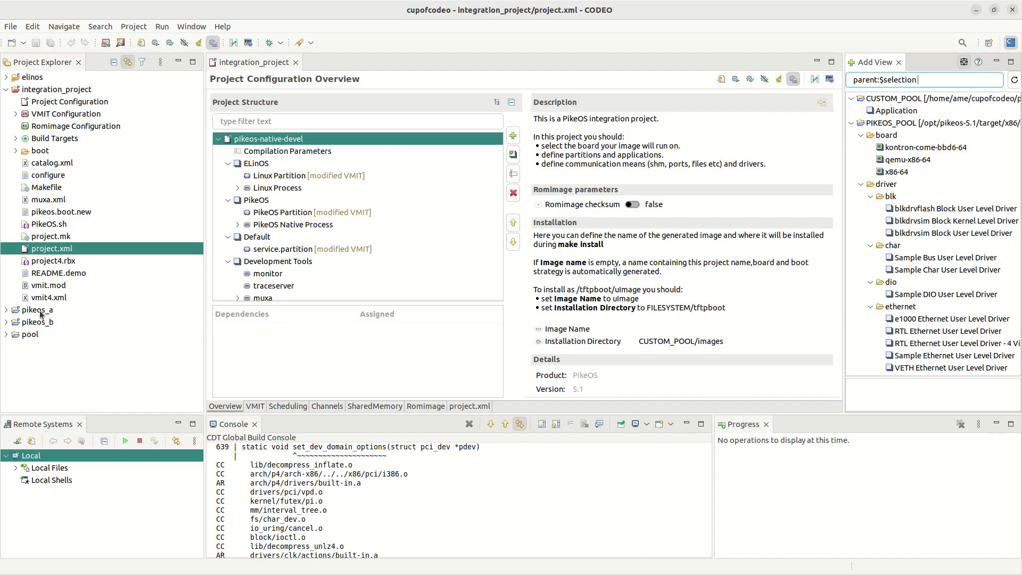
pyautogui.click(15, 139)
pyautogui.doubleClick(46, 163)
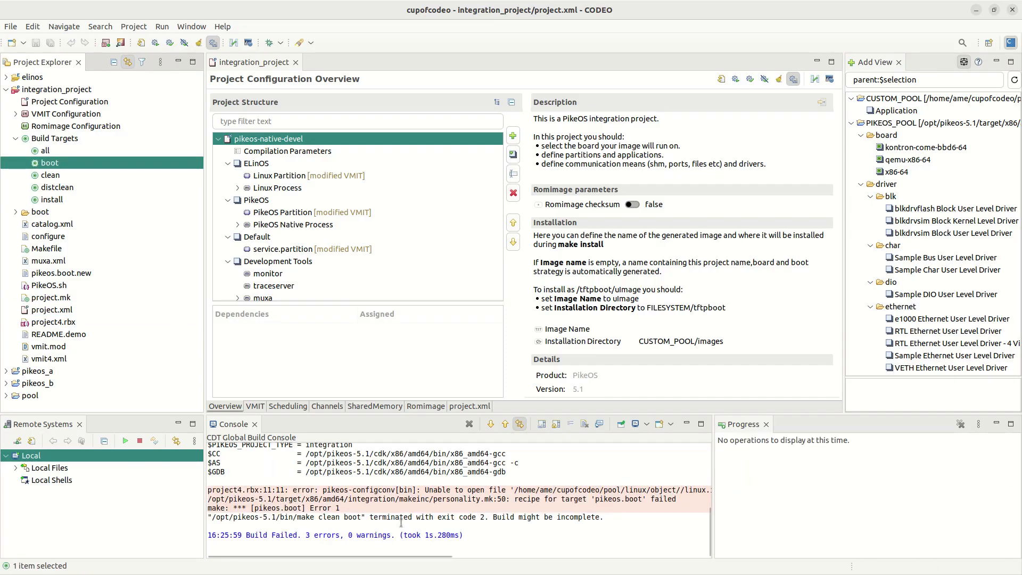
pyautogui.moveTo(396, 559); pyautogui.dragTo(596, 560)
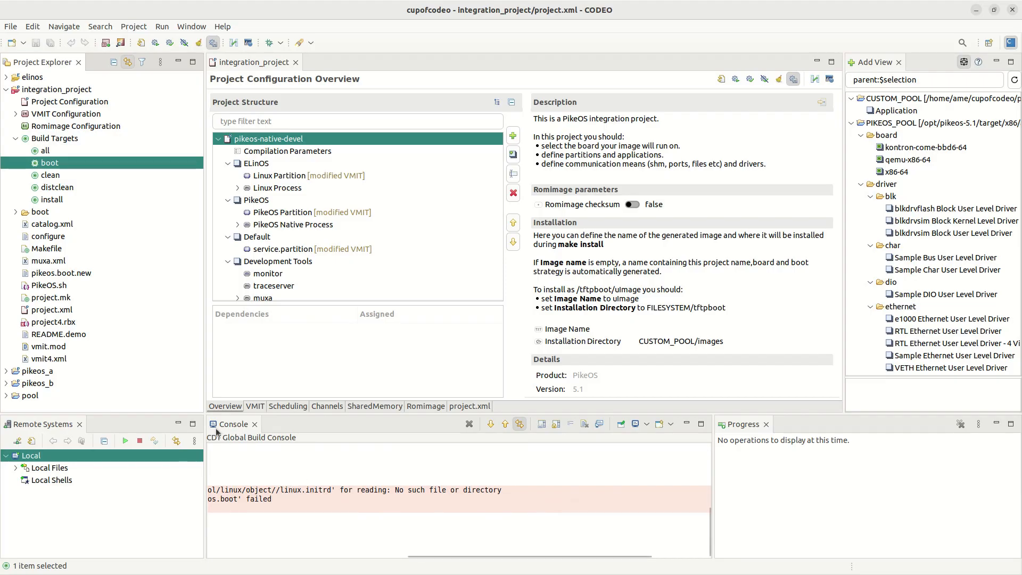
pyautogui.click(69, 89)
# Step: Open the References page under integration_project's C/C++ General > Paths and Symbols properties
pyautogui.rightClick(71, 94)
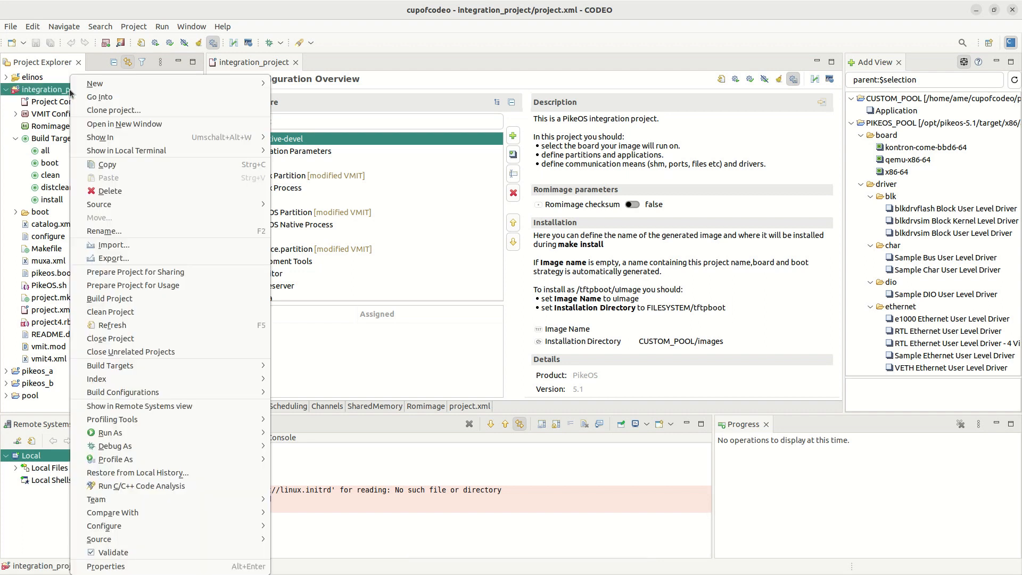
pyautogui.click(137, 566)
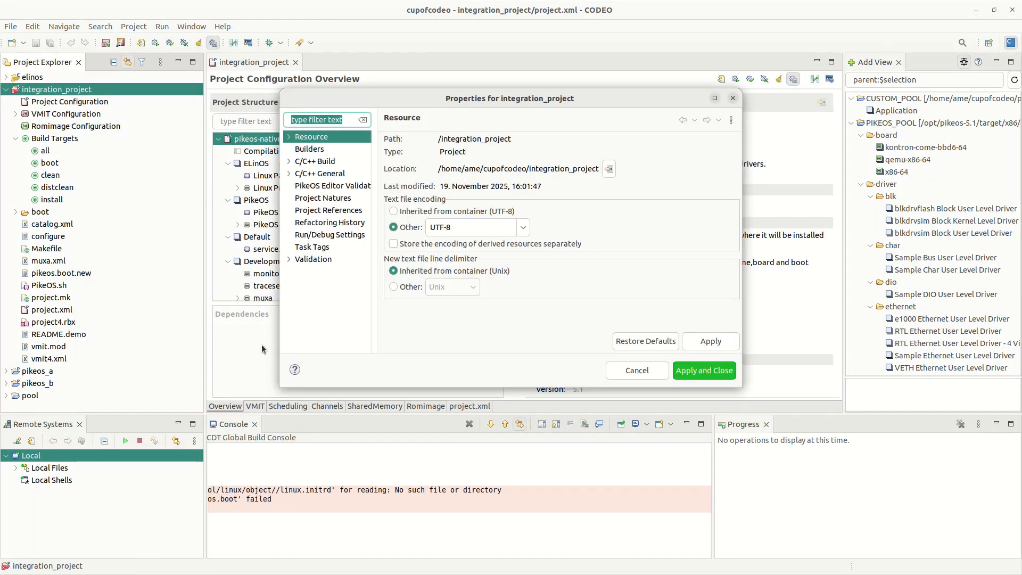
pyautogui.click(306, 174)
pyautogui.click(289, 175)
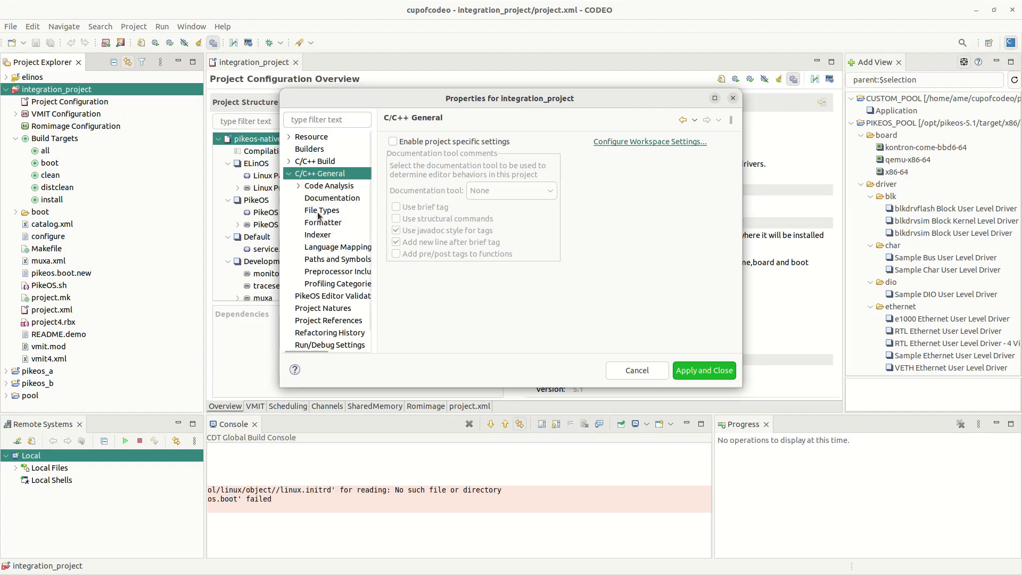
pyautogui.click(343, 260)
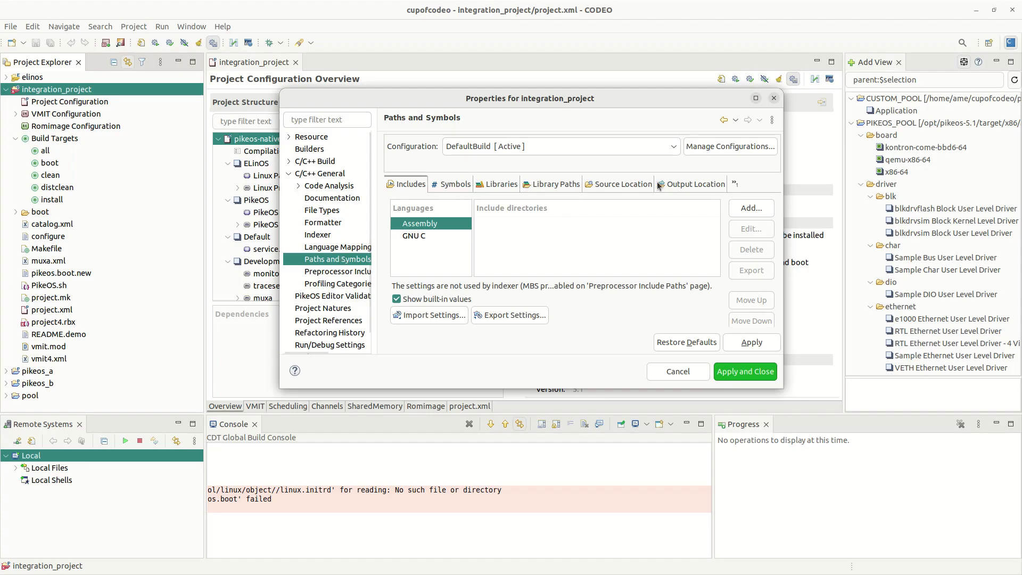
pyautogui.click(734, 185)
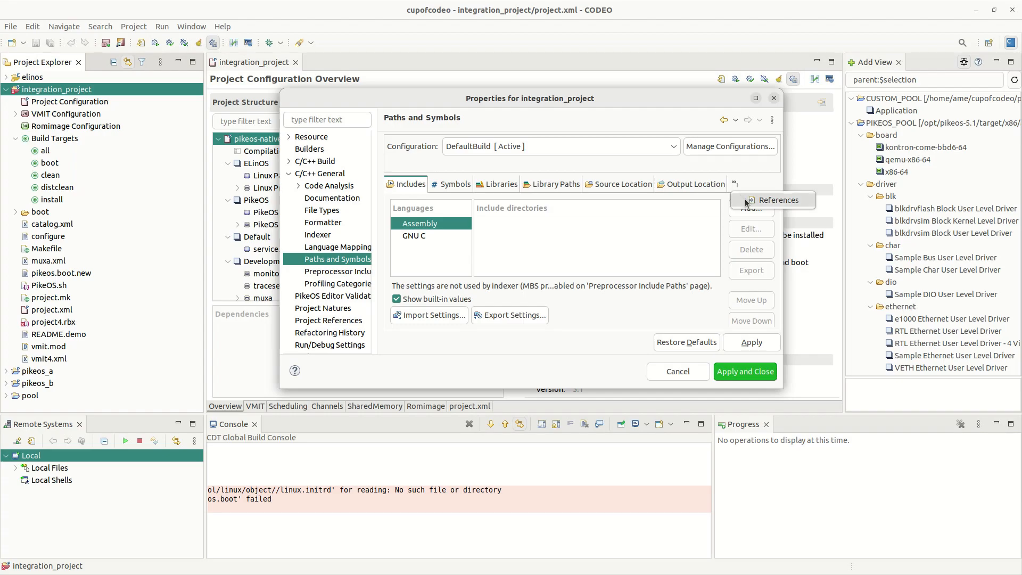
pyautogui.click(766, 200)
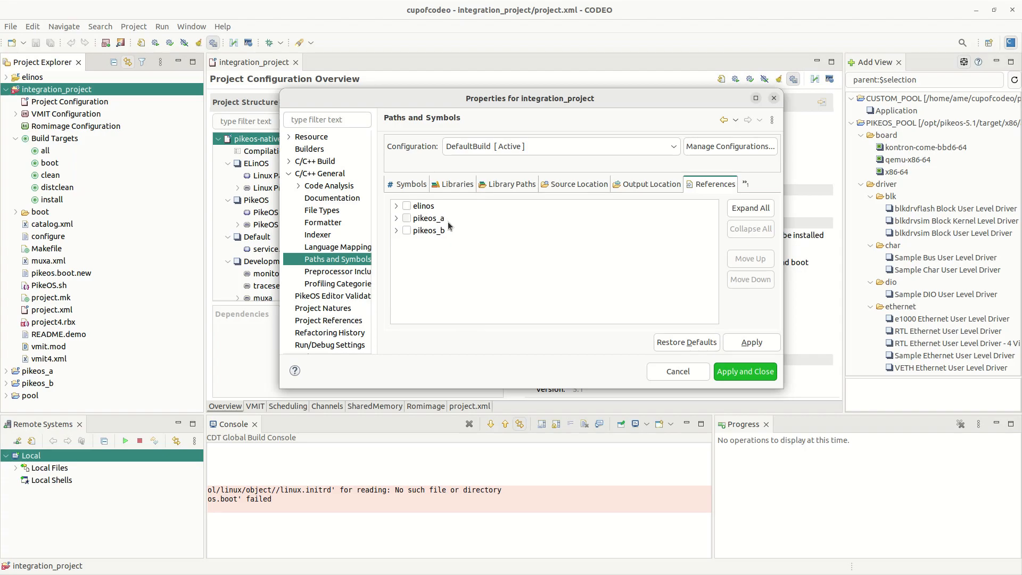
# Step: Check elinos and pikeos_a as references, keeping elinos first, and apply the changes
pyautogui.click(406, 206)
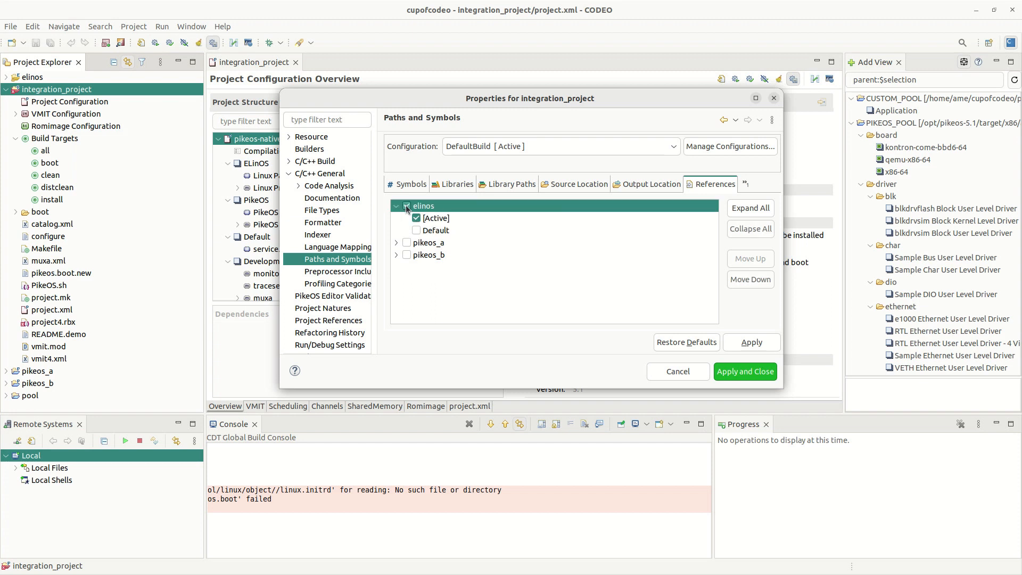
pyautogui.click(407, 242)
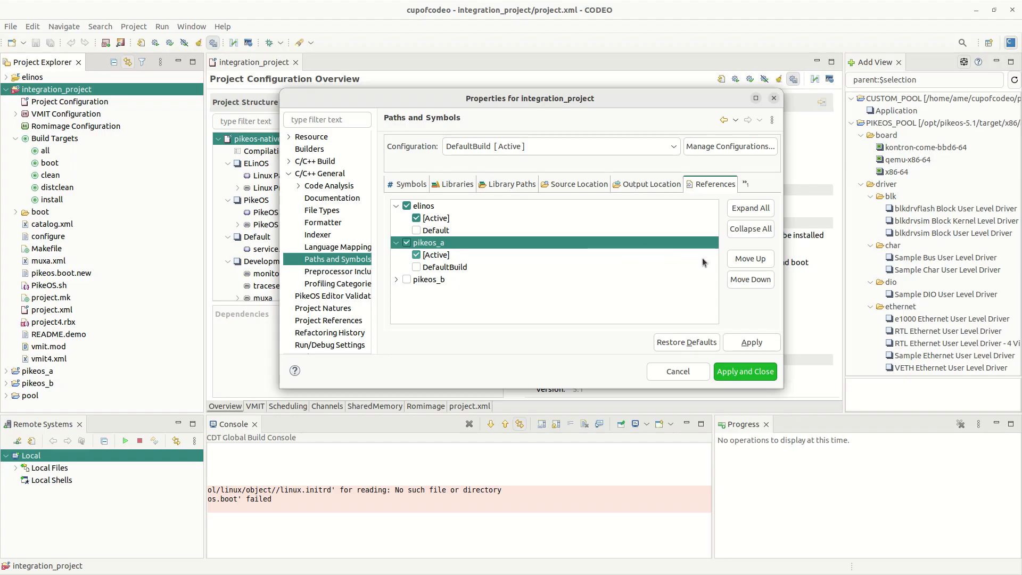
pyautogui.click(743, 261)
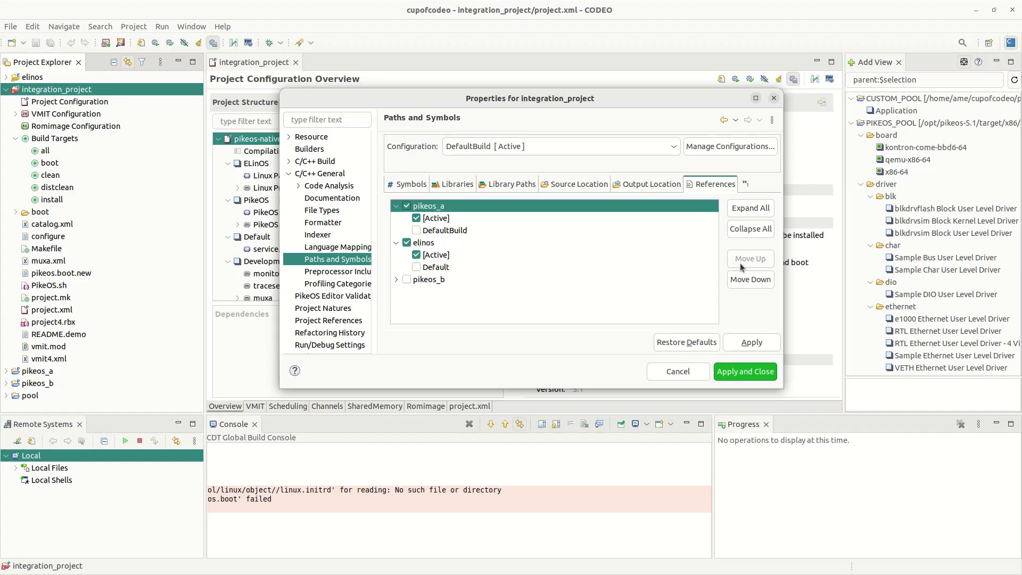
pyautogui.click(745, 280)
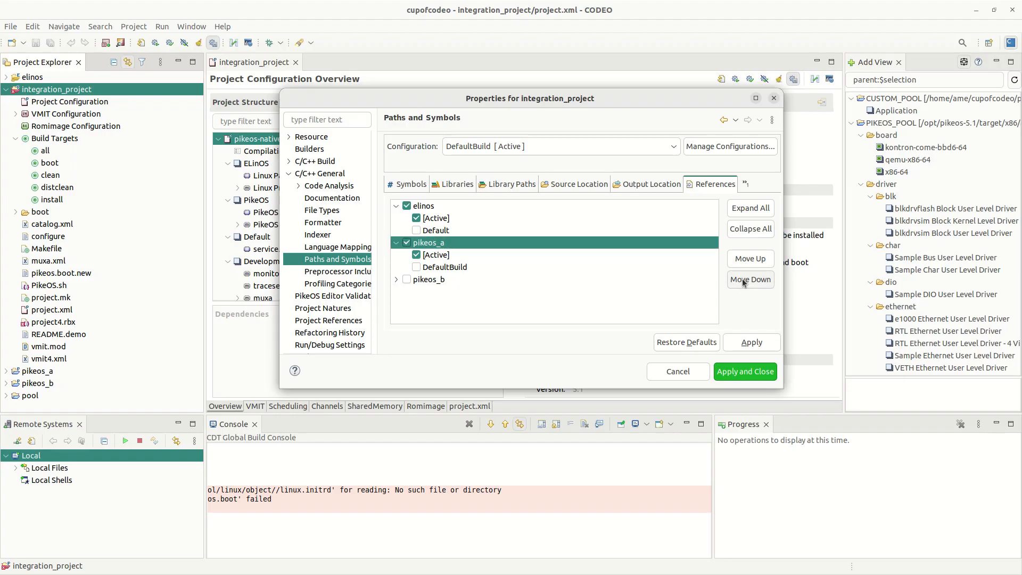
pyautogui.click(739, 371)
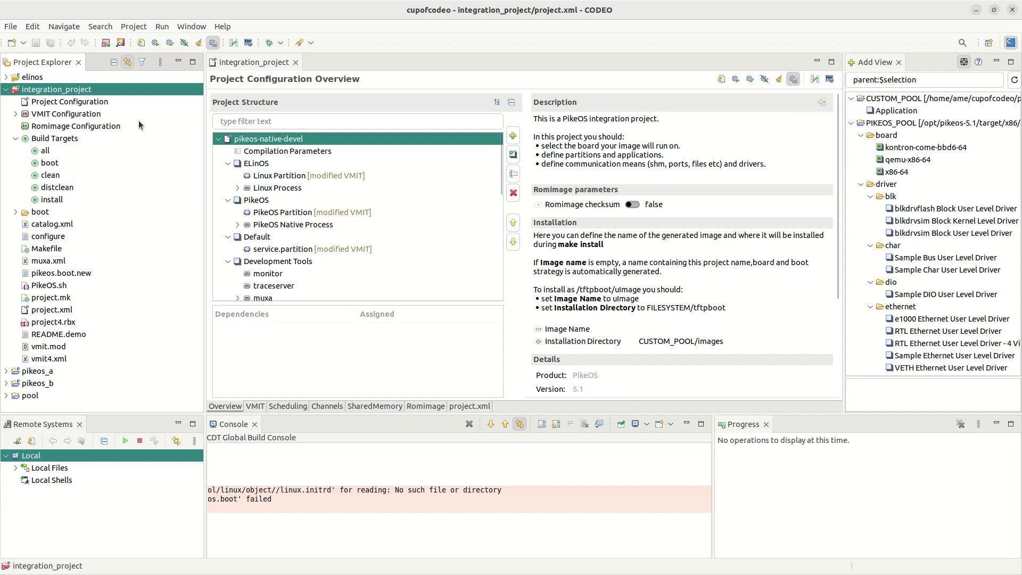
pyautogui.rightClick(39, 81)
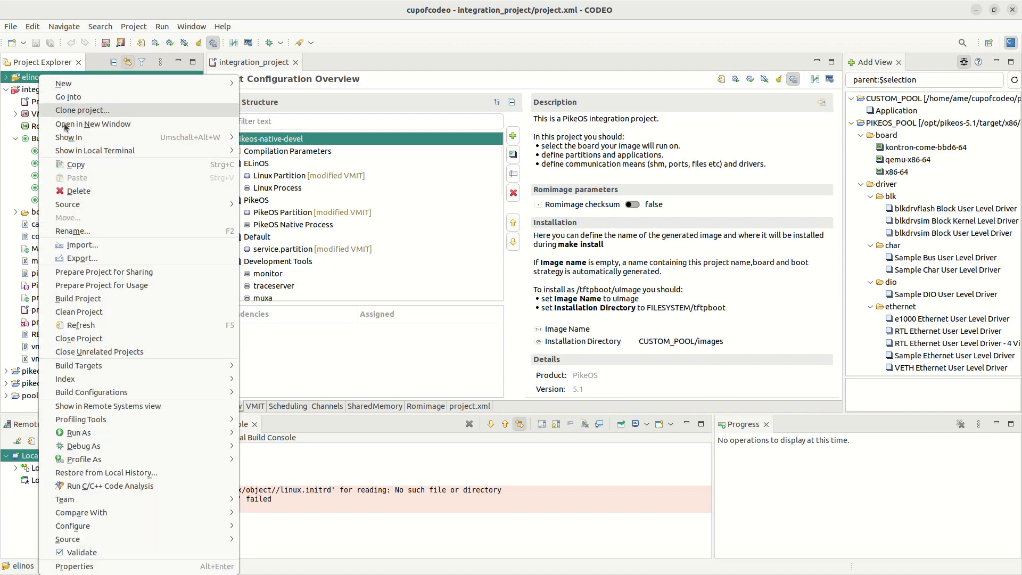
# Step: Change elinos's incremental build target from boot to install, then run integration_project's boot build
pyautogui.click(66, 566)
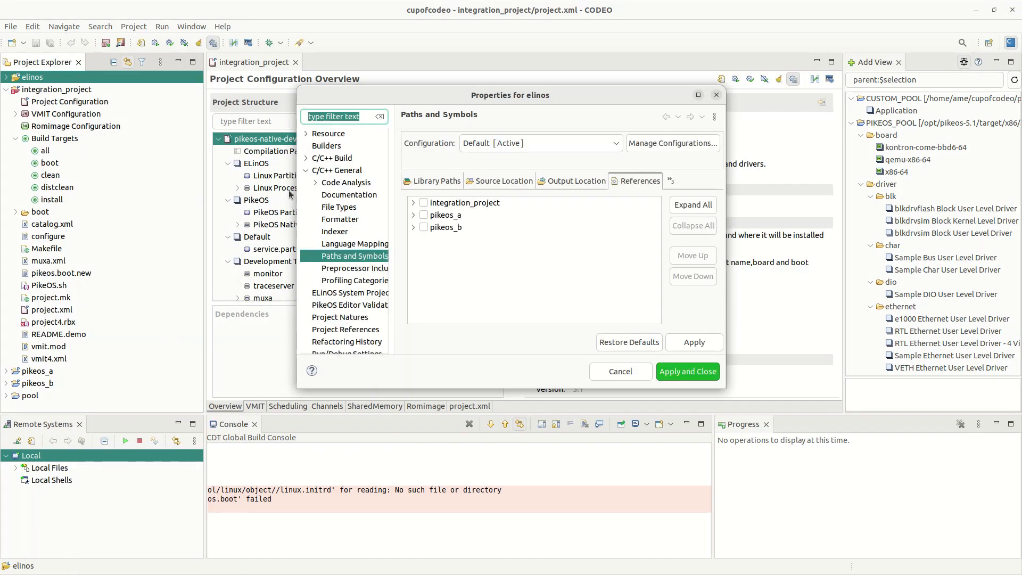
pyautogui.click(314, 159)
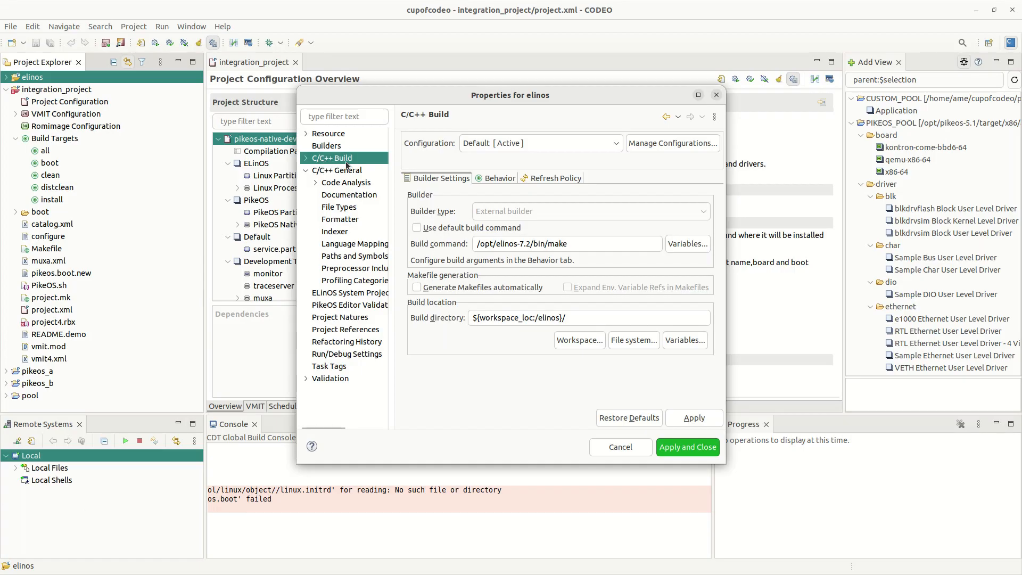
pyautogui.click(499, 182)
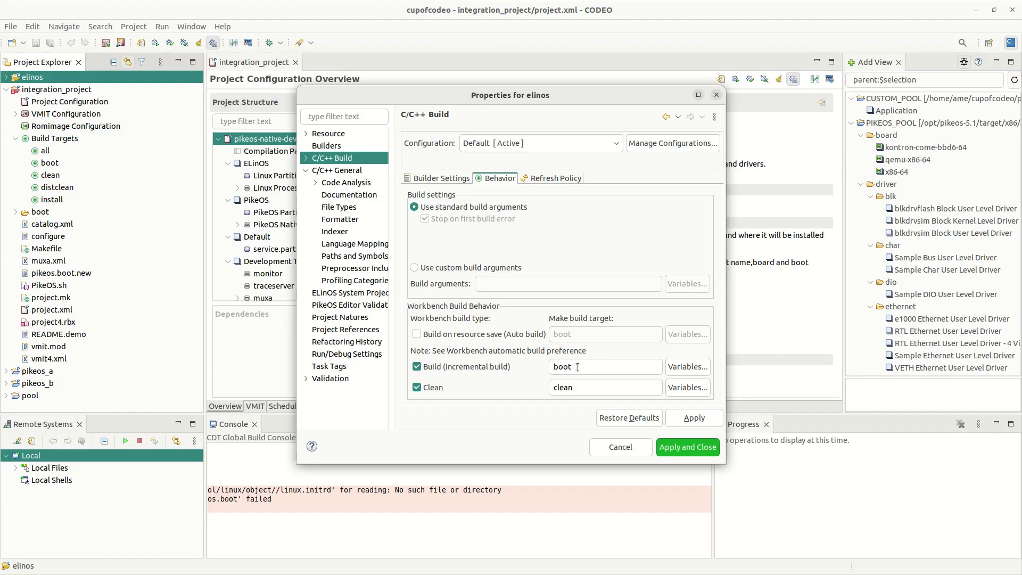
pyautogui.moveTo(578, 367); pyautogui.dragTo(552, 367)
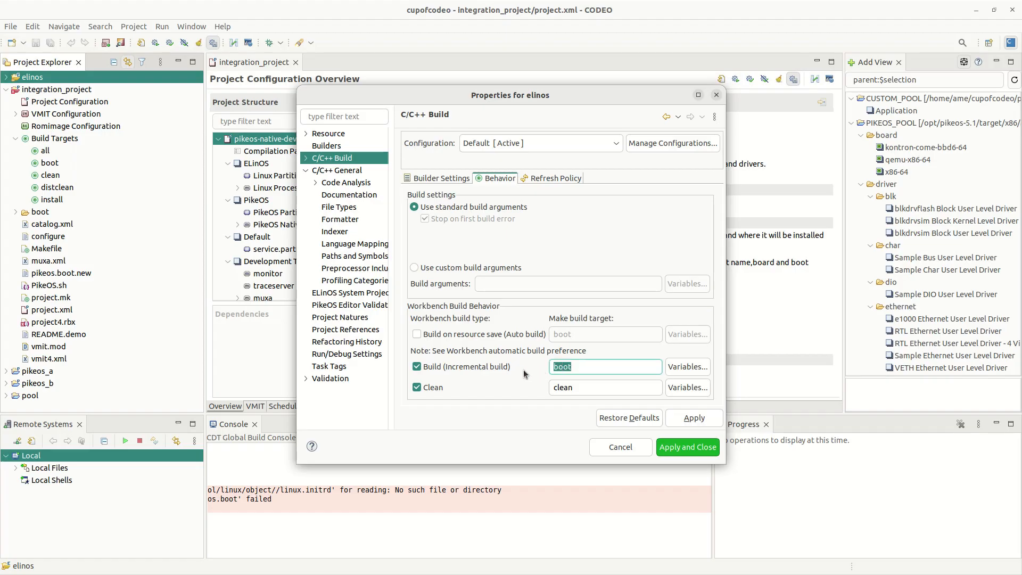
pyautogui.write('install')
pyautogui.click(689, 419)
pyautogui.click(688, 447)
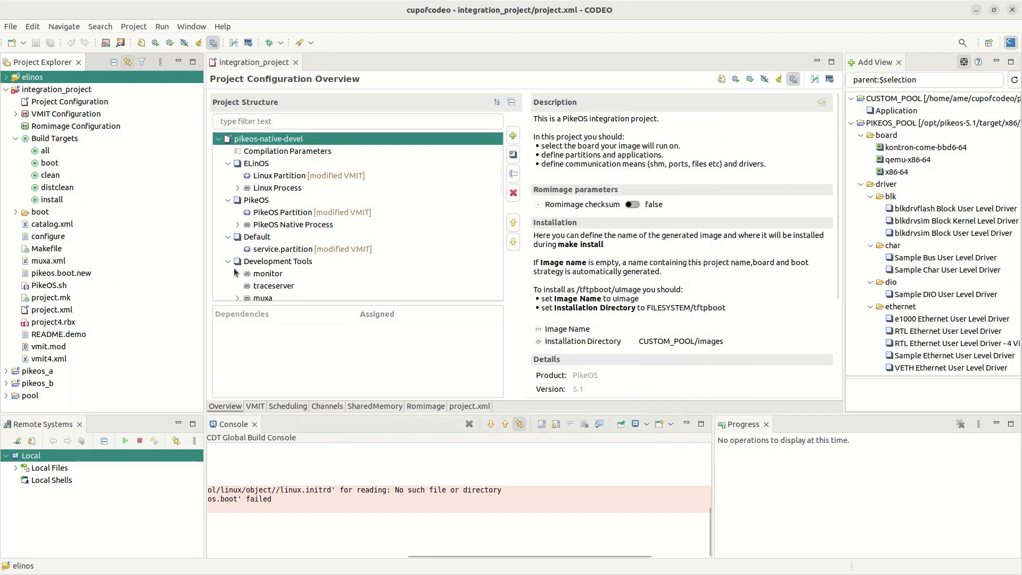
pyautogui.doubleClick(49, 164)
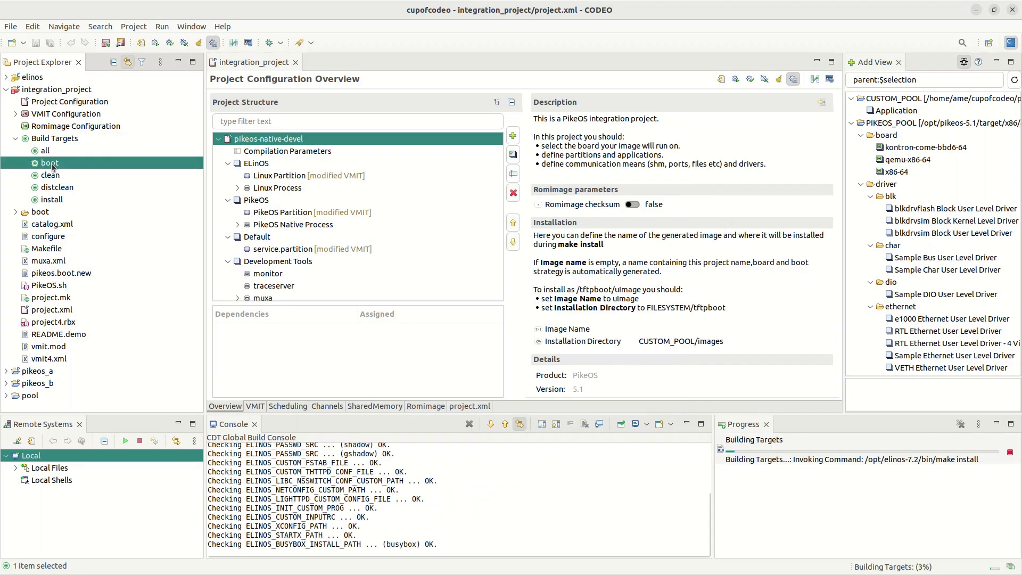